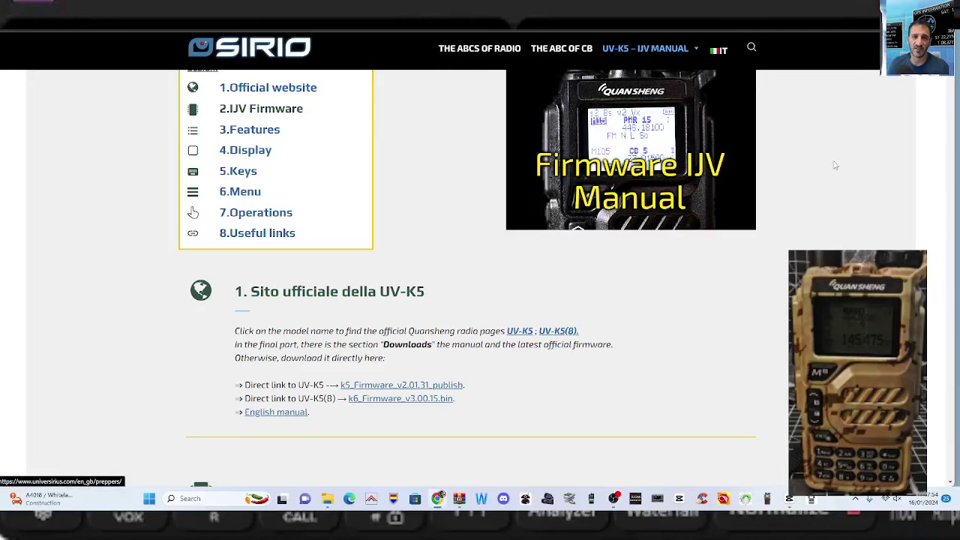
Review the firmware download, k5prog-win and backup sections of the UV-K5 IJV firmware manual page
{"action": "scroll", "coordinate": [480, 277], "scroll_direction": "up", "scroll_amount": 3}
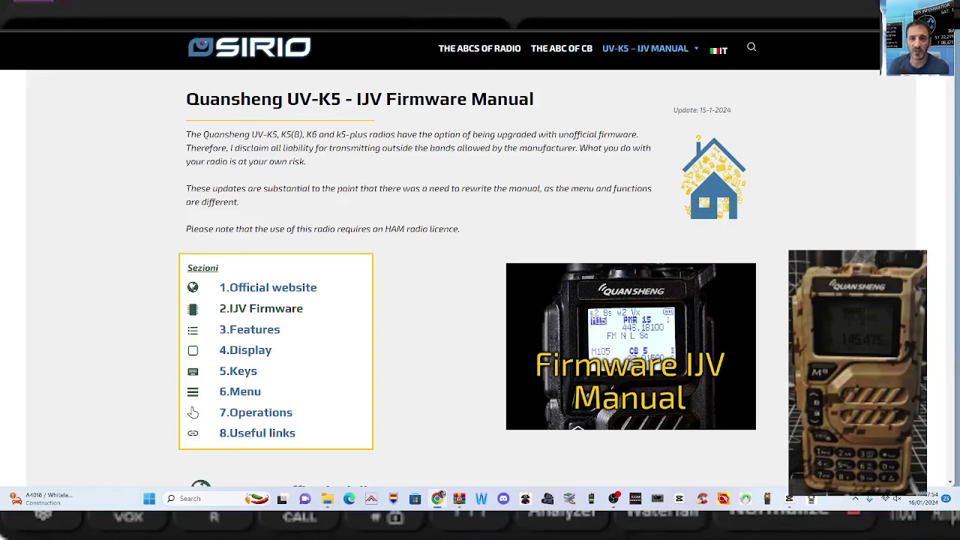
{"action": "scroll", "coordinate": [480, 277], "scroll_direction": "down", "scroll_amount": 5}
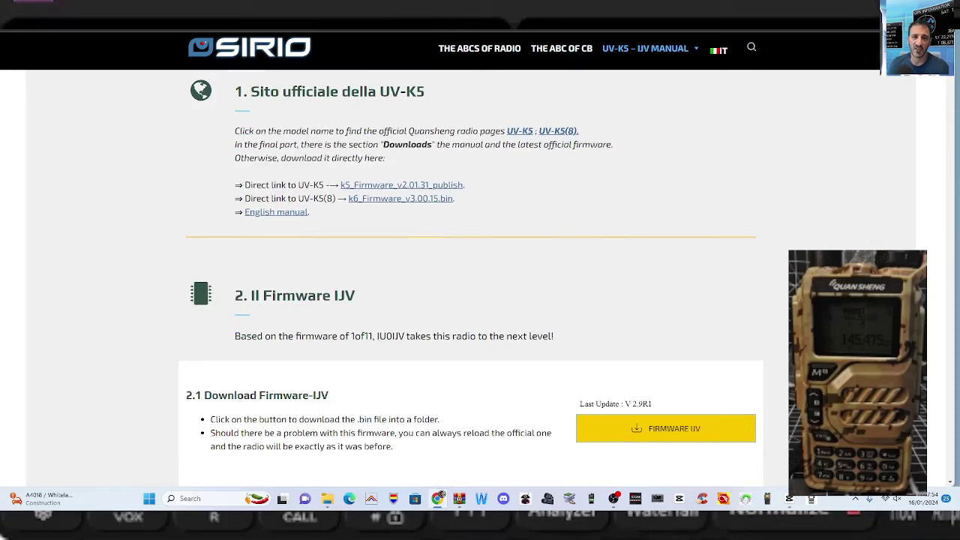
{"action": "scroll", "coordinate": [479, 277], "scroll_direction": "up", "scroll_amount": 2}
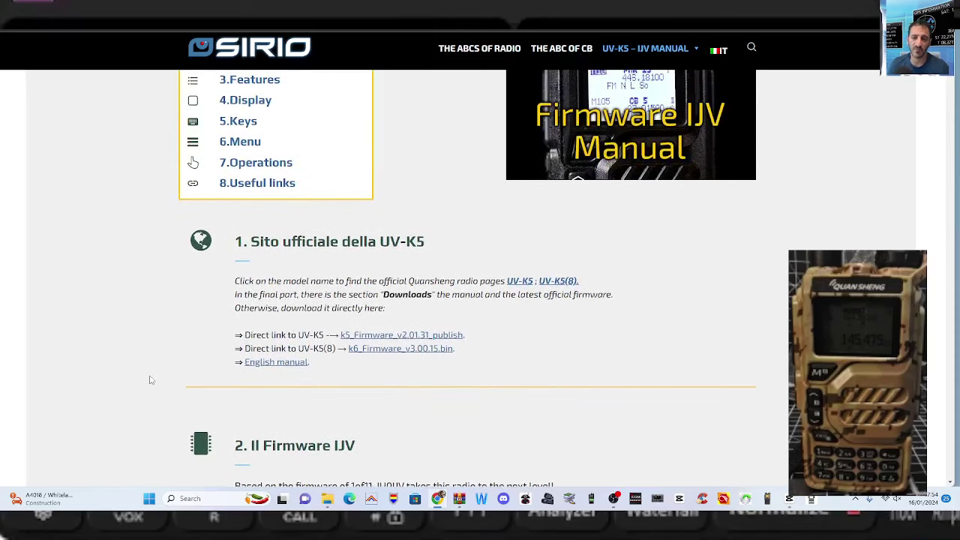
{"action": "left_click_drag", "start_coordinate": [348, 348], "coordinate": [447, 338]}
{"action": "left_click", "coordinate": [687, 305]}
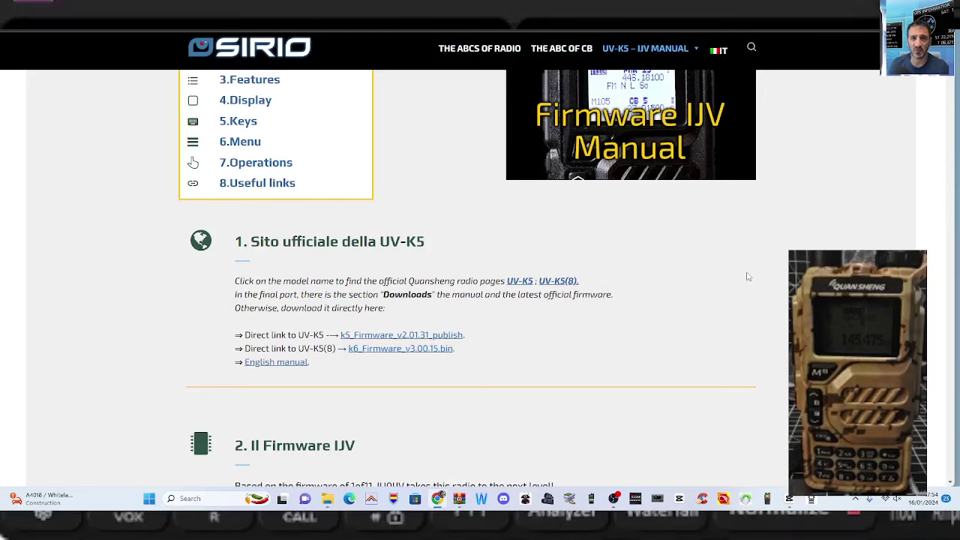
{"action": "scroll", "coordinate": [746, 277], "scroll_direction": "down", "scroll_amount": 5}
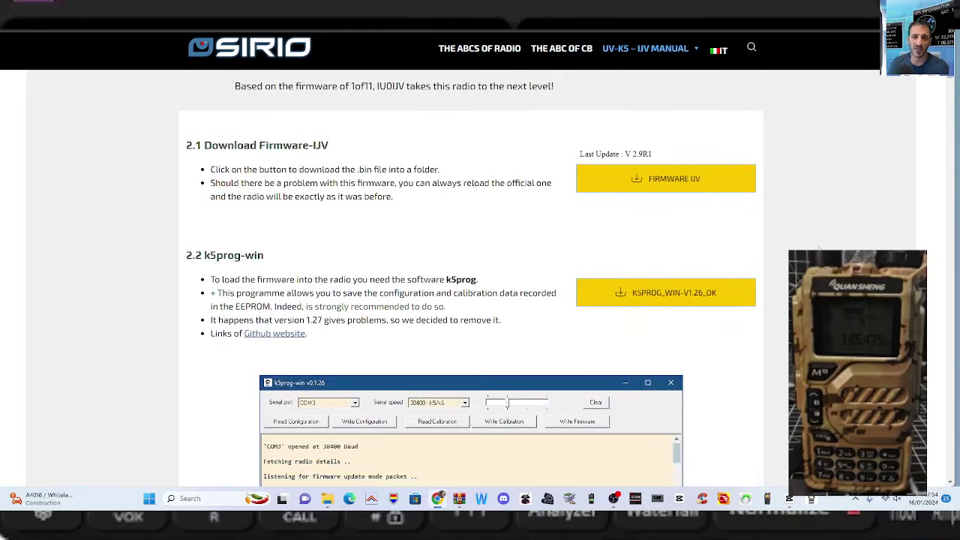
{"action": "scroll", "coordinate": [819, 249], "scroll_direction": "down", "scroll_amount": 1}
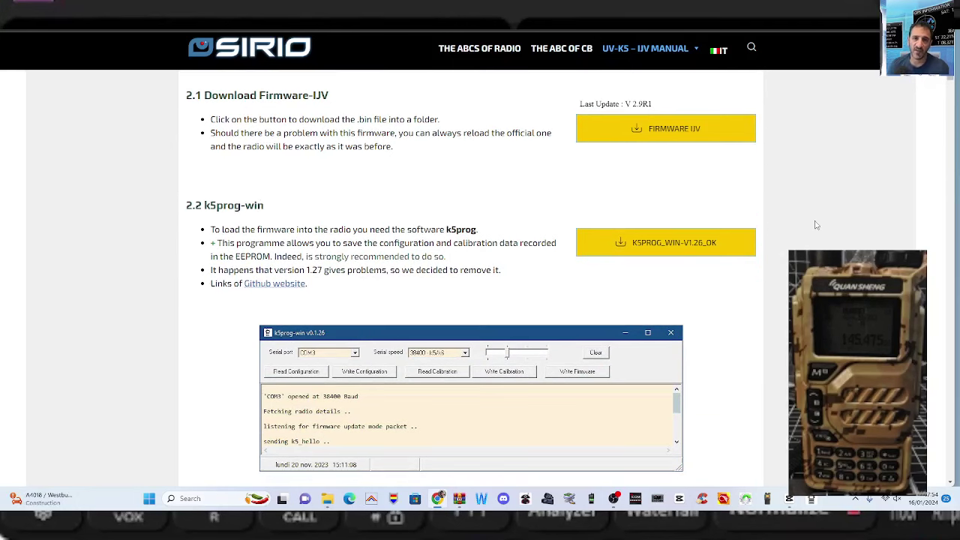
{"action": "scroll", "coordinate": [818, 226], "scroll_direction": "down", "scroll_amount": 2}
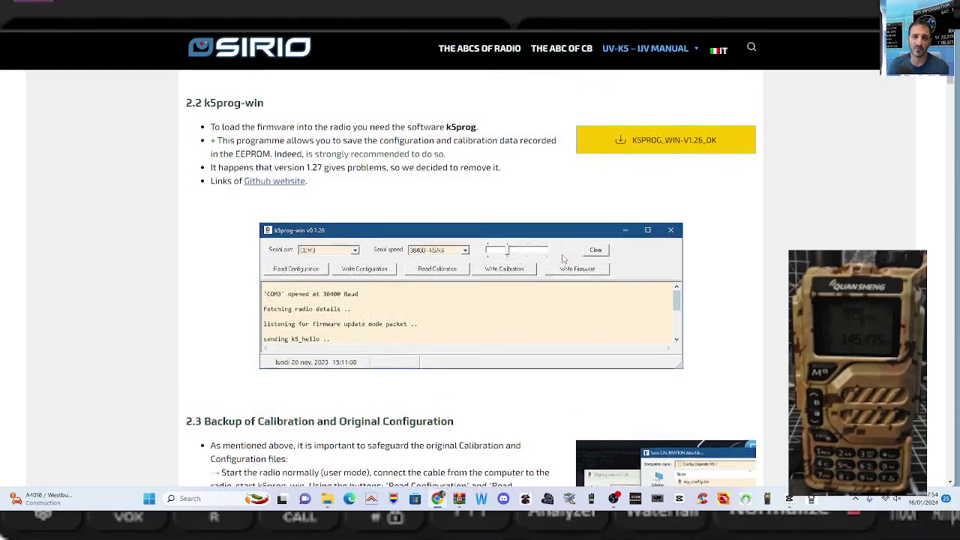
{"action": "scroll", "coordinate": [564, 259], "scroll_direction": "up", "scroll_amount": 1}
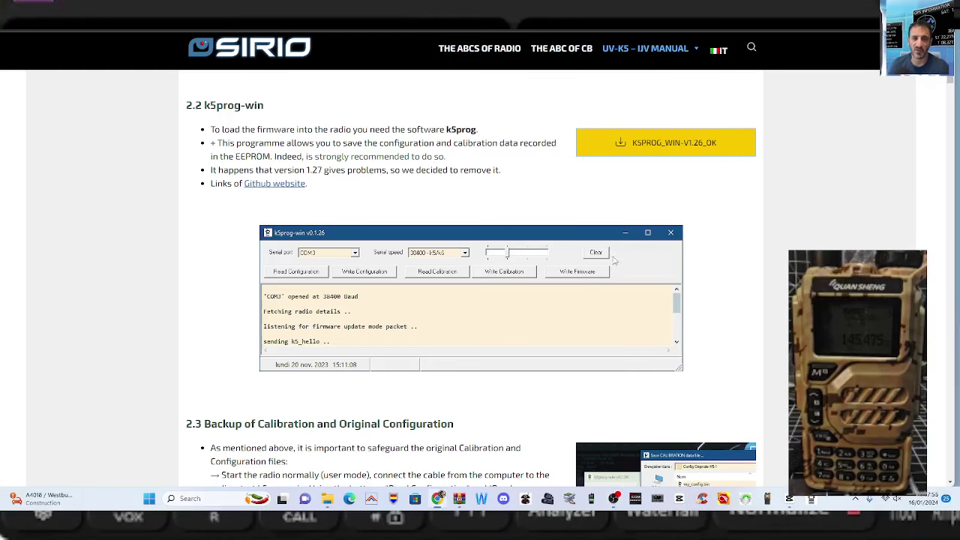
{"action": "scroll", "coordinate": [614, 263], "scroll_direction": "up", "scroll_amount": 2}
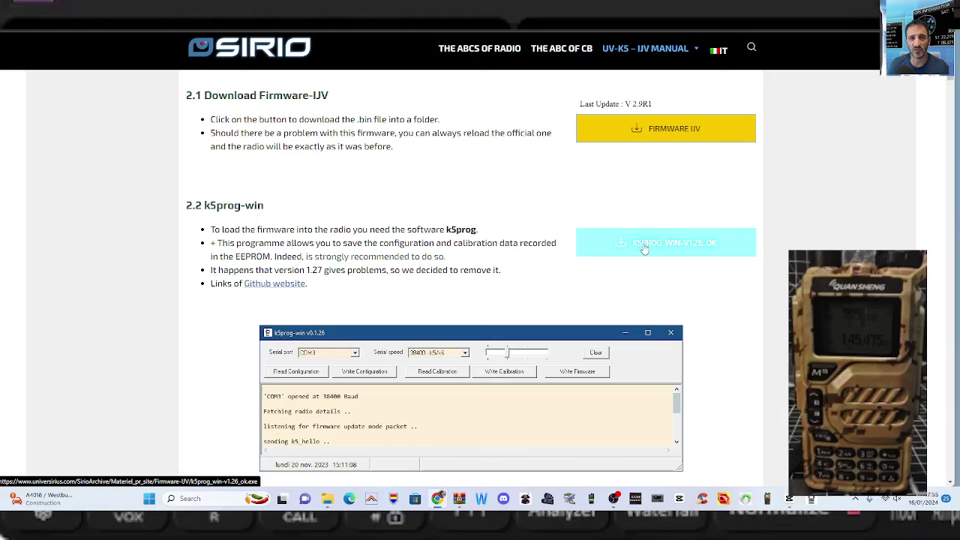
{"action": "scroll", "coordinate": [471, 278], "scroll_direction": "down", "scroll_amount": 2}
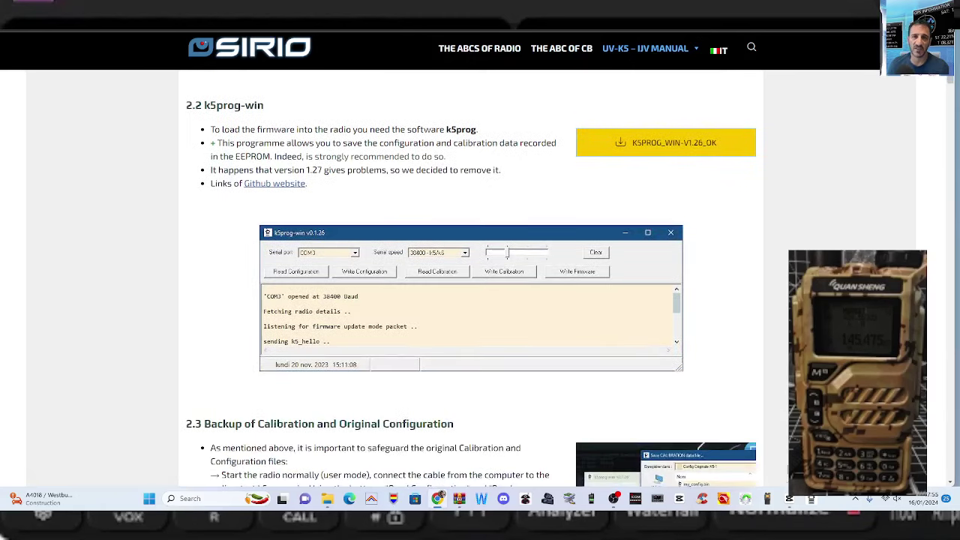
{"action": "scroll", "coordinate": [471, 277], "scroll_direction": "up", "scroll_amount": 1}
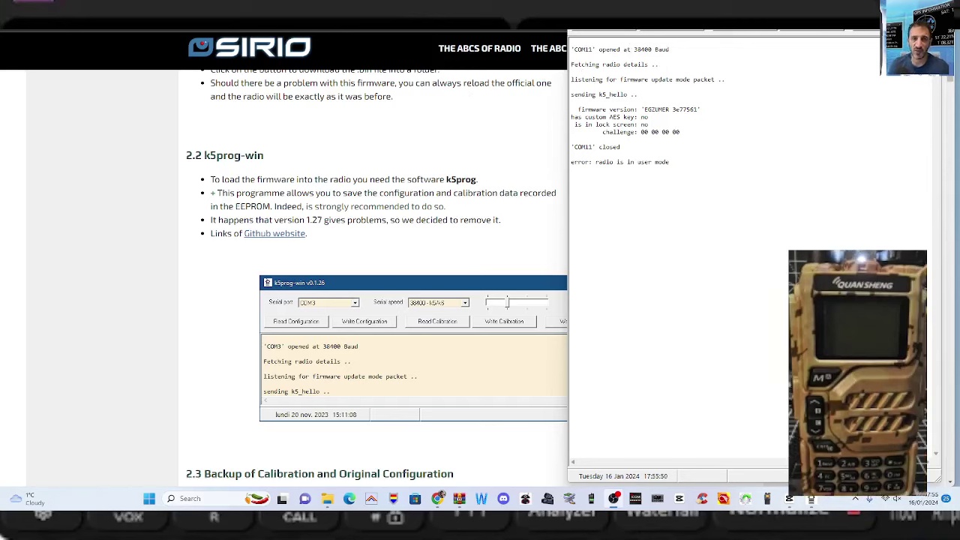
{"action": "key", "text": "alt+Tab"}
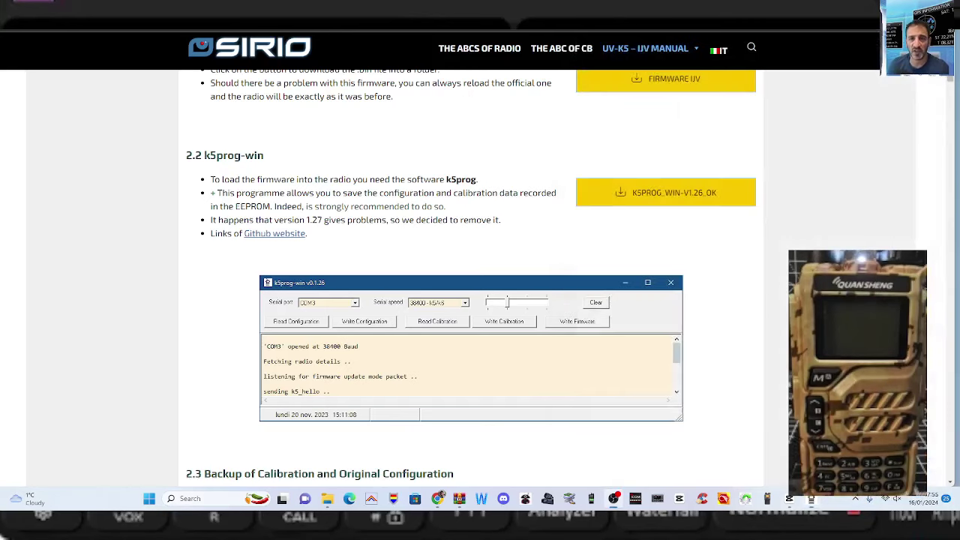
Switch to k5prog-win and try to read the radio's configuration and calibration data in firmware update mode
{"action": "left_click", "coordinate": [811, 501]}
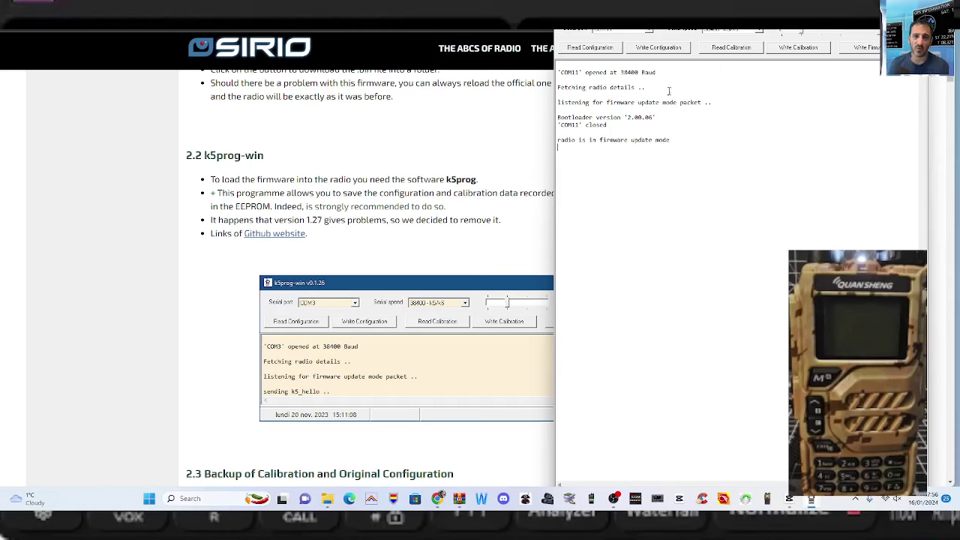
{"action": "left_click", "coordinate": [589, 48]}
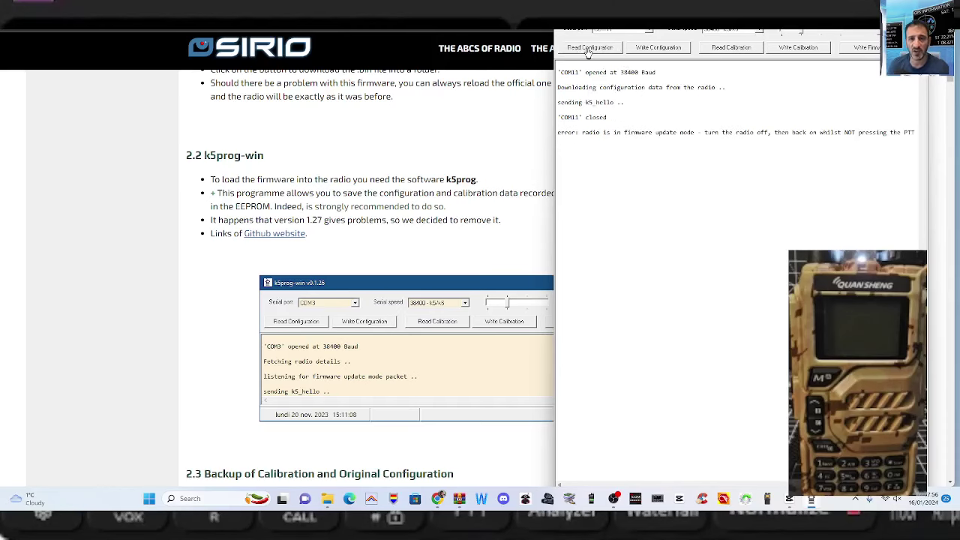
{"action": "left_click", "coordinate": [730, 49]}
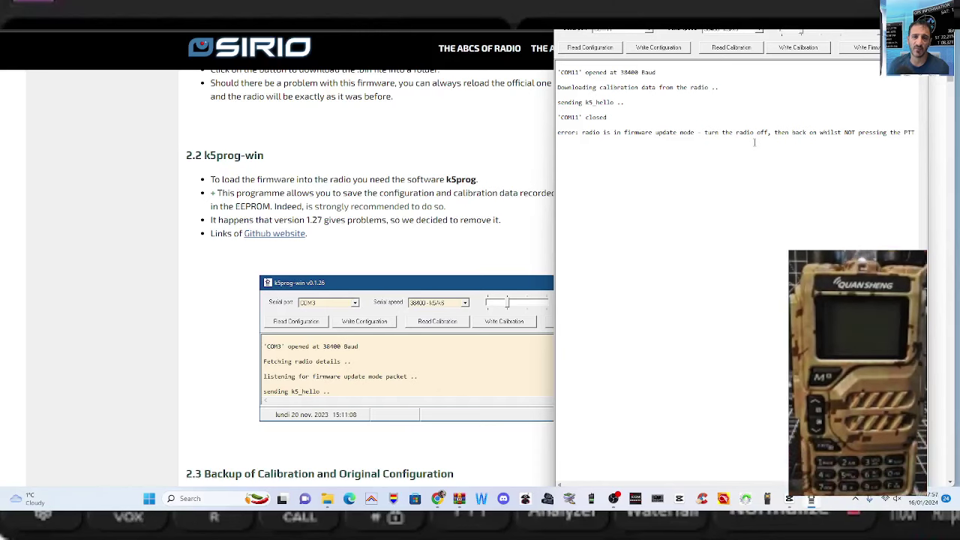
{"action": "left_click", "coordinate": [811, 499]}
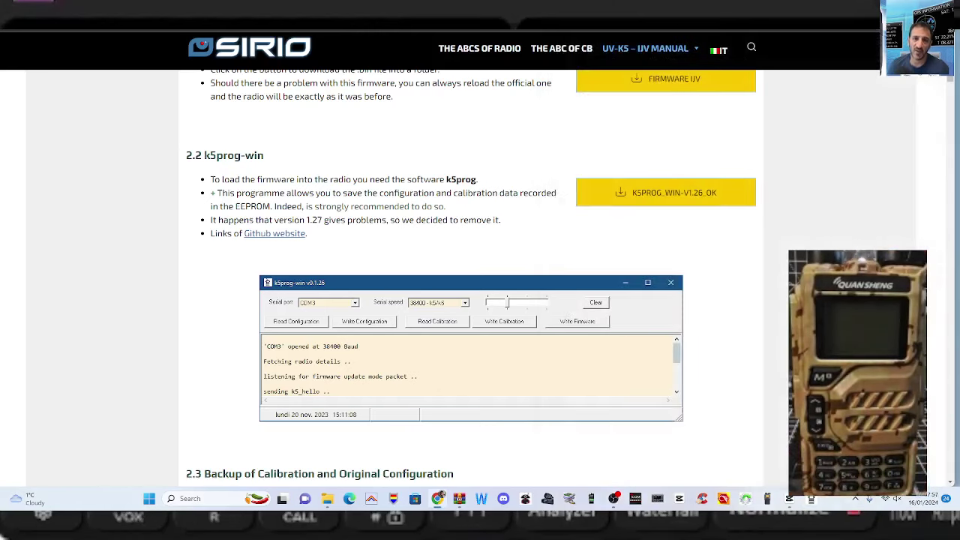
Read the radio's configuration in k5prog-win and save it in Downloads as my_configcamoflage
{"action": "left_click", "coordinate": [814, 501]}
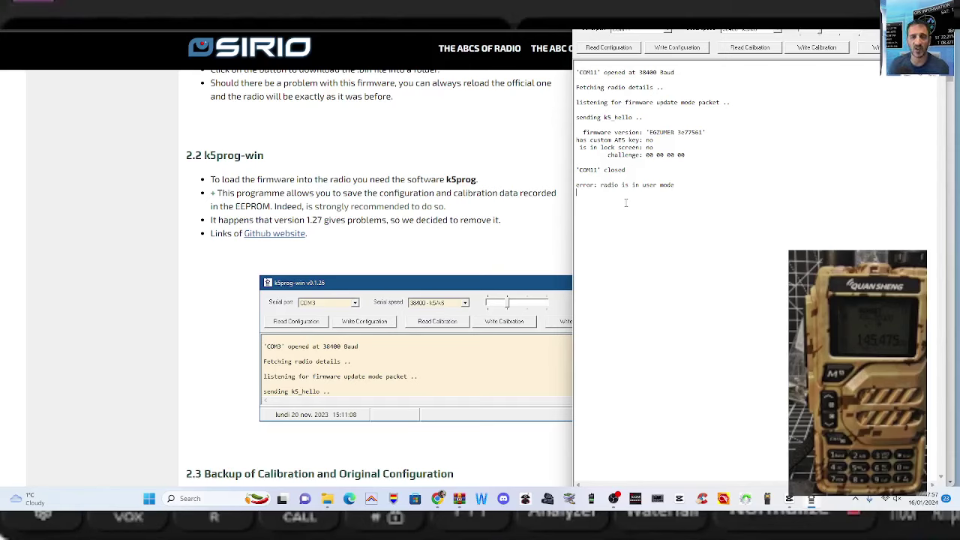
{"action": "left_click", "coordinate": [608, 48]}
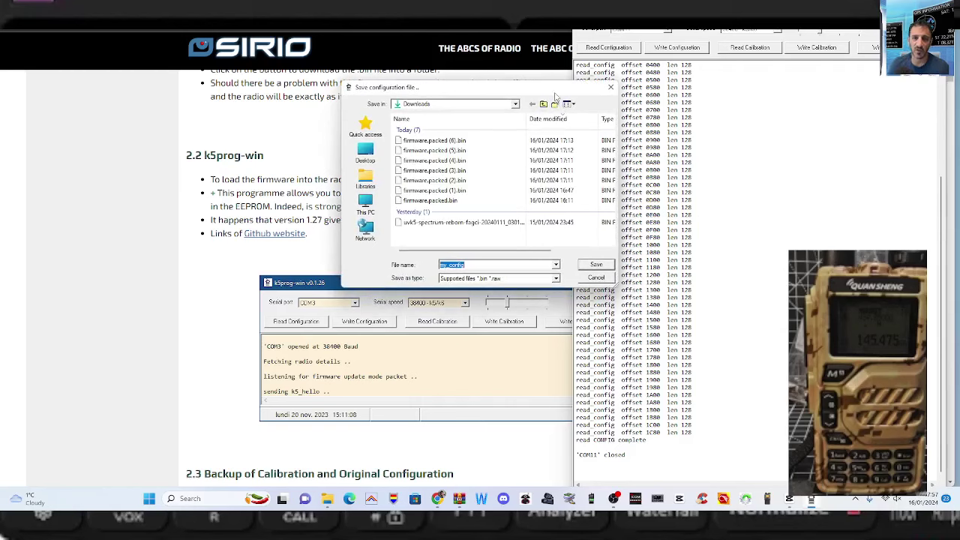
{"action": "left_click_drag", "start_coordinate": [557, 93], "coordinate": [835, 148]}
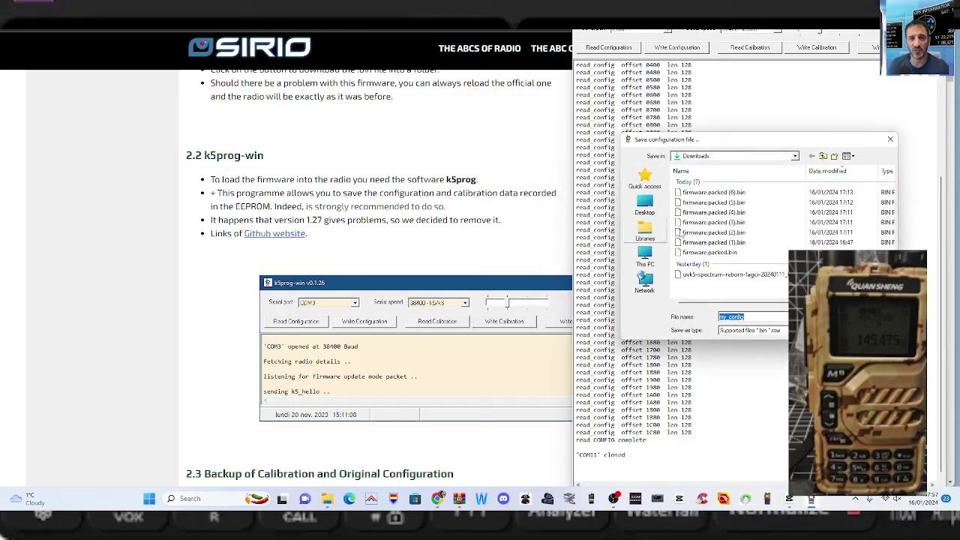
{"action": "left_click", "coordinate": [752, 317]}
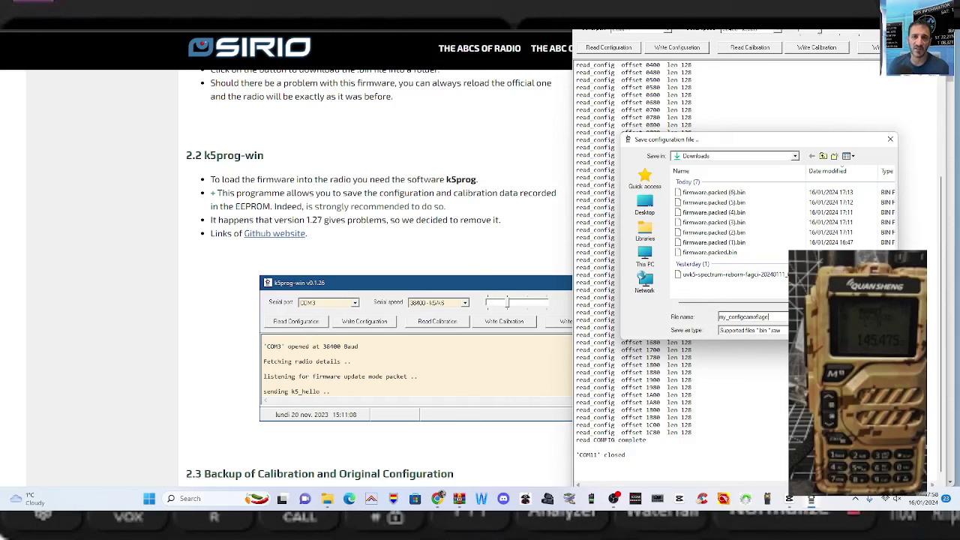
{"action": "key", "text": "Return"}
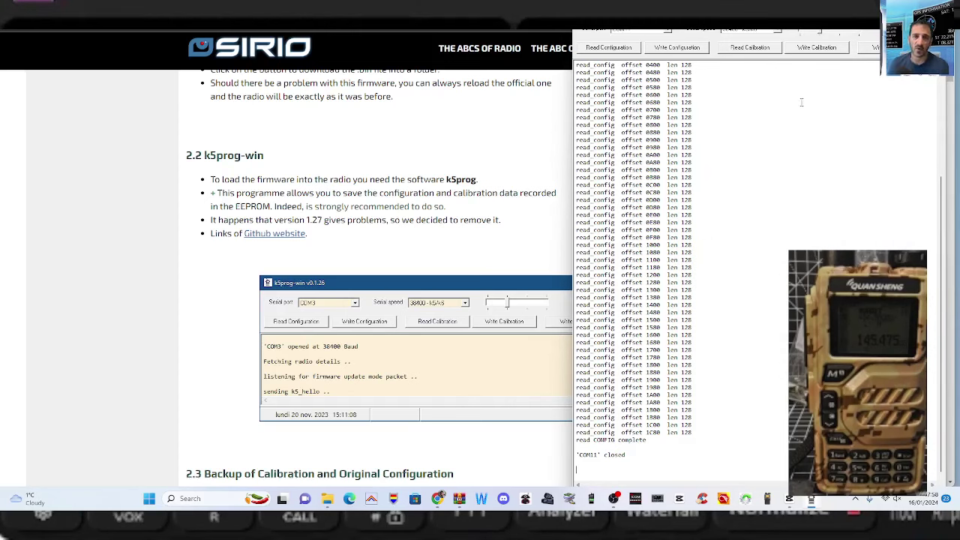
Read the radio's calibration data and save it in Downloads as my_calibrationcamoflage
{"action": "left_click", "coordinate": [749, 47]}
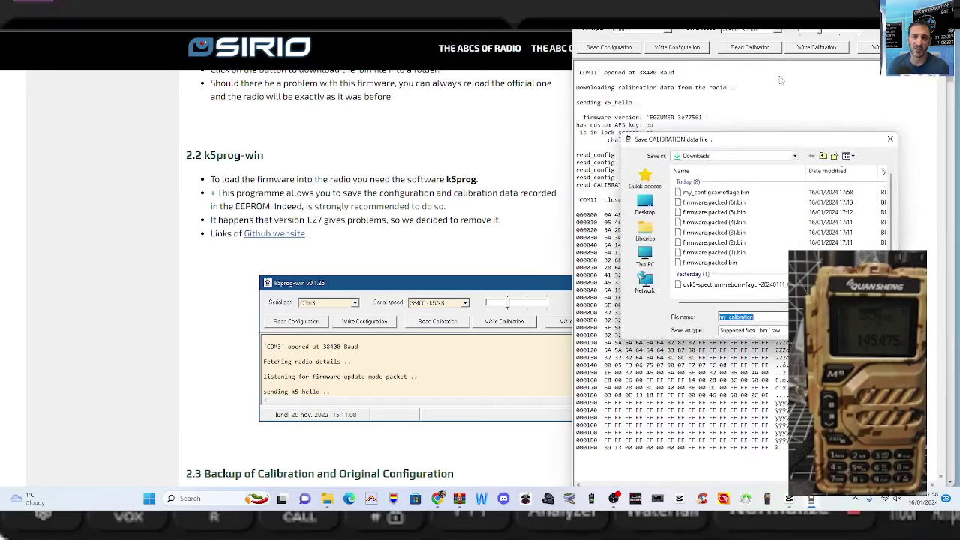
{"action": "left_click", "coordinate": [756, 318]}
{"action": "type", "text": "camoflage"}
{"action": "key", "text": "Return"}
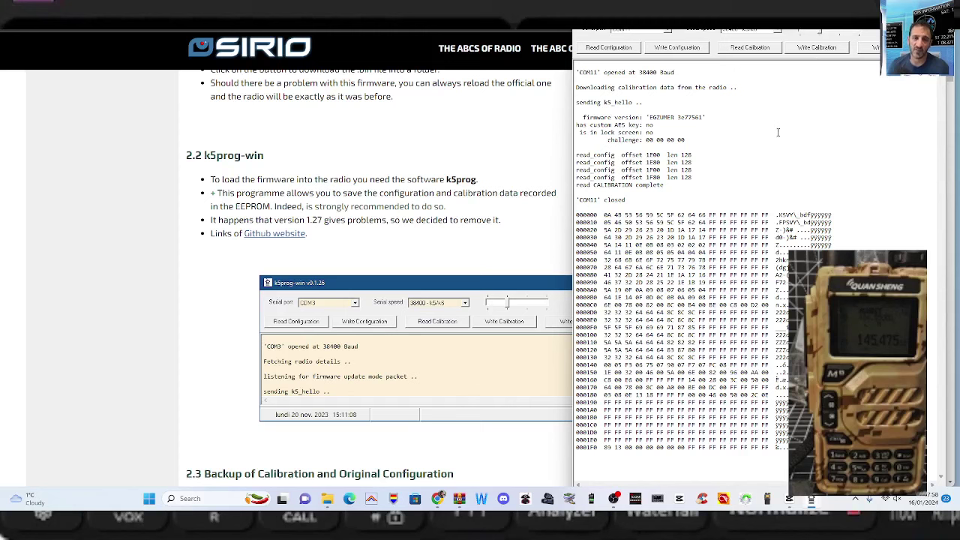
Download the IJV firmware archive from the manual page, open it to check its files, and minimise it
{"action": "left_click", "coordinate": [870, 47]}
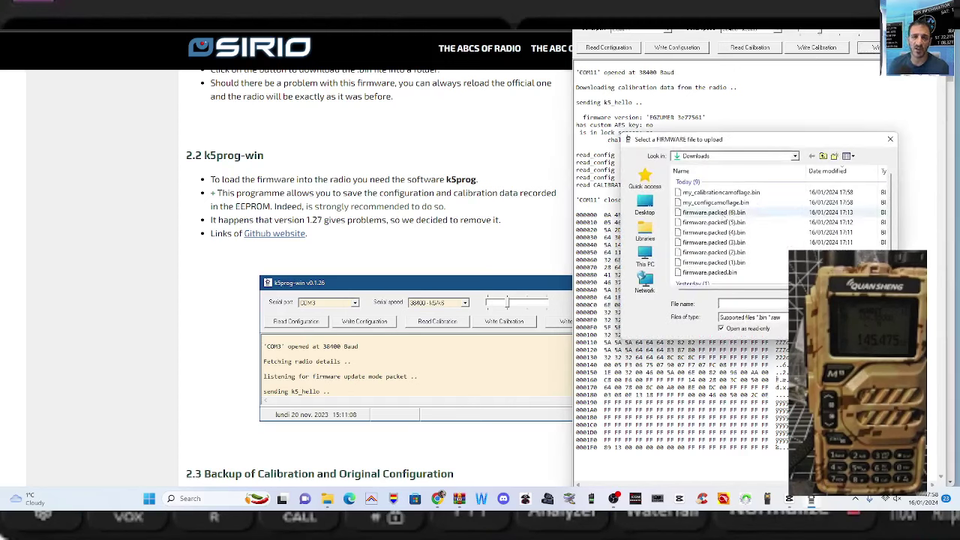
{"action": "left_click", "coordinate": [890, 140]}
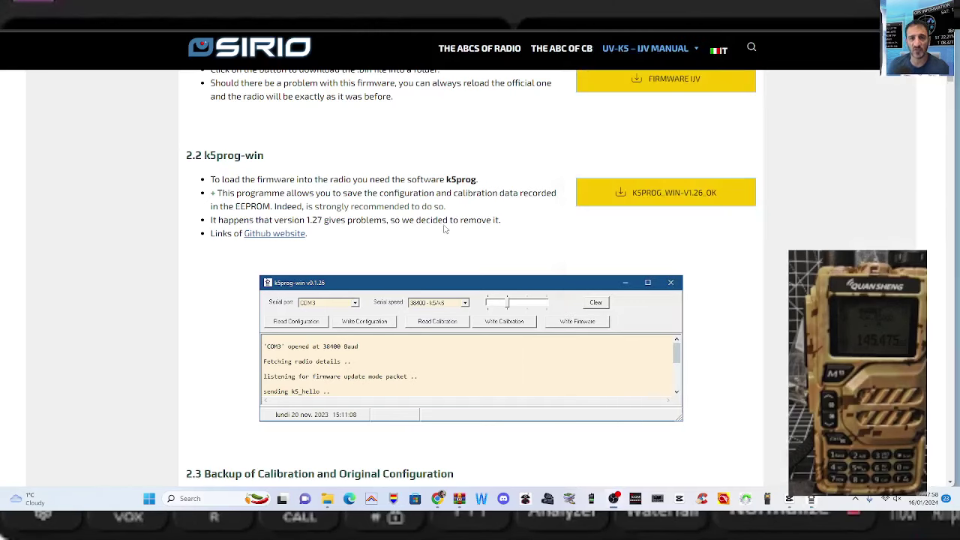
{"action": "scroll", "coordinate": [487, 238], "scroll_direction": "up", "scroll_amount": 2}
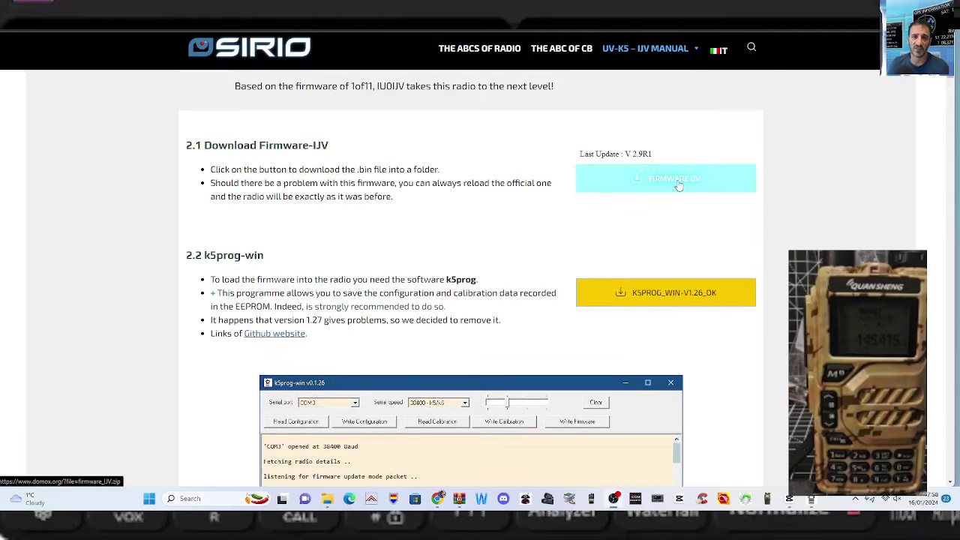
{"action": "left_click", "coordinate": [678, 186]}
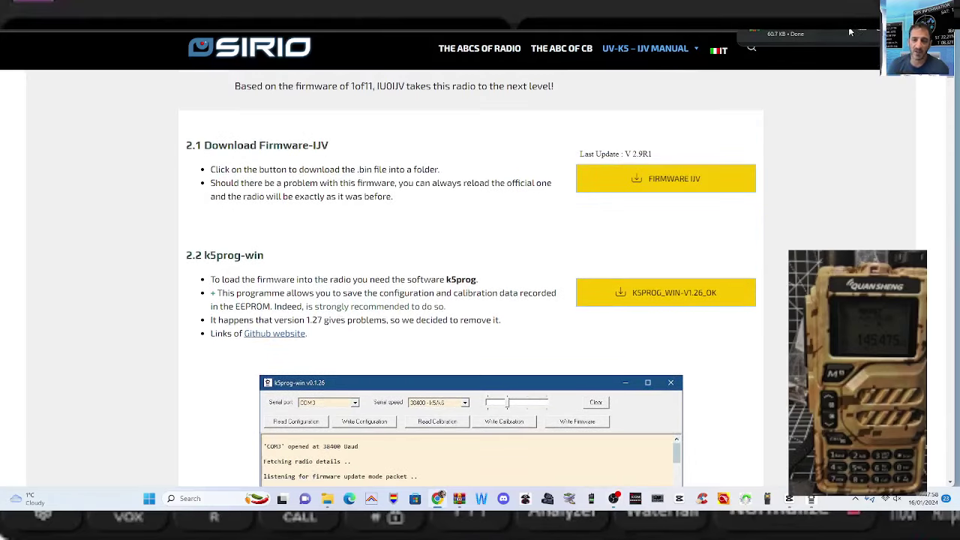
{"action": "left_click", "coordinate": [801, 28]}
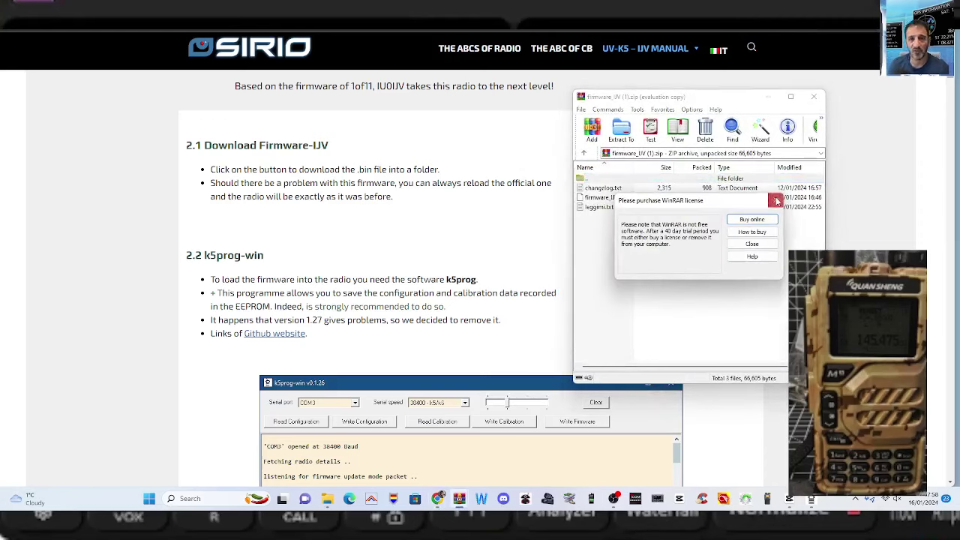
{"action": "key", "text": "Escape"}
{"action": "left_click", "coordinate": [768, 97]}
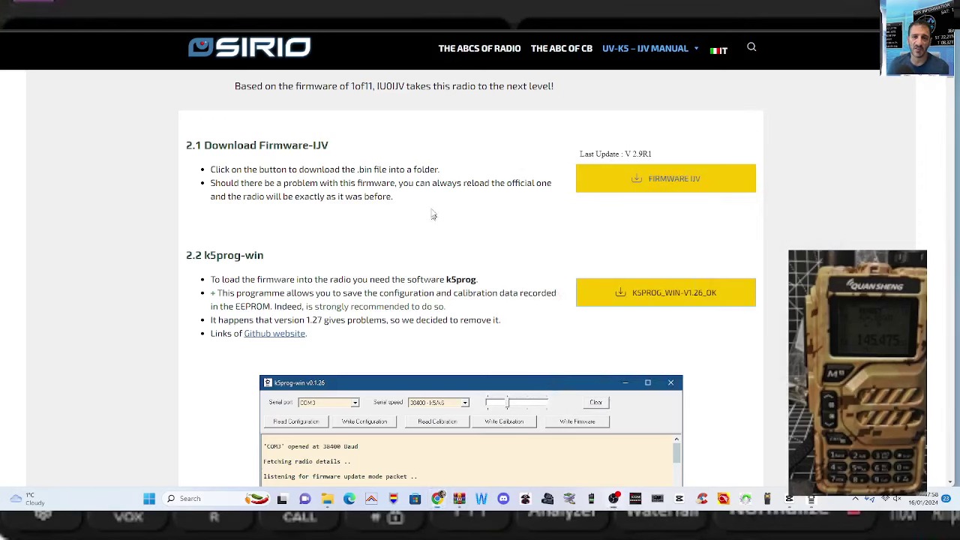
Switch to k5prog-win and try to write firmware_IJV_V2.9R1.bin from the Desktop's IJV folder to the radio
{"action": "left_click", "coordinate": [811, 499]}
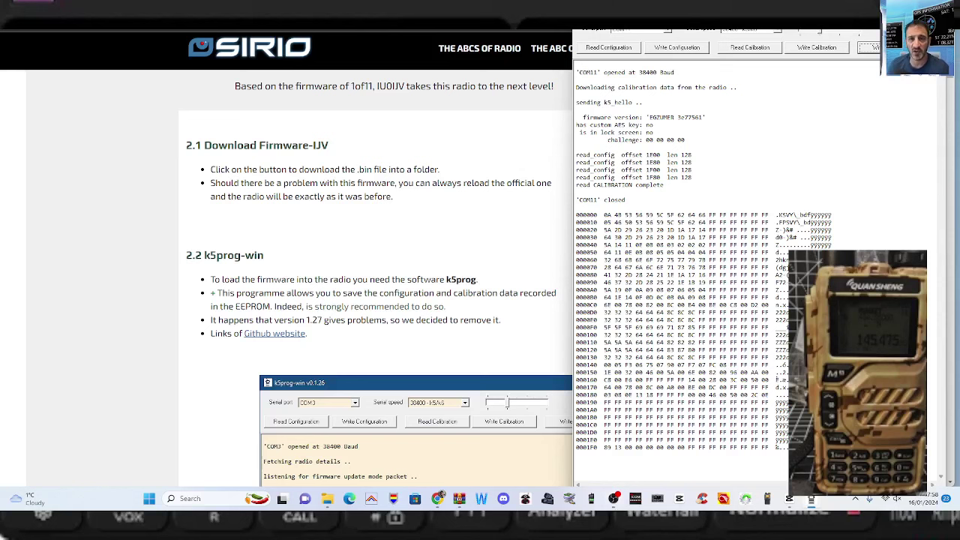
{"action": "left_click", "coordinate": [870, 47]}
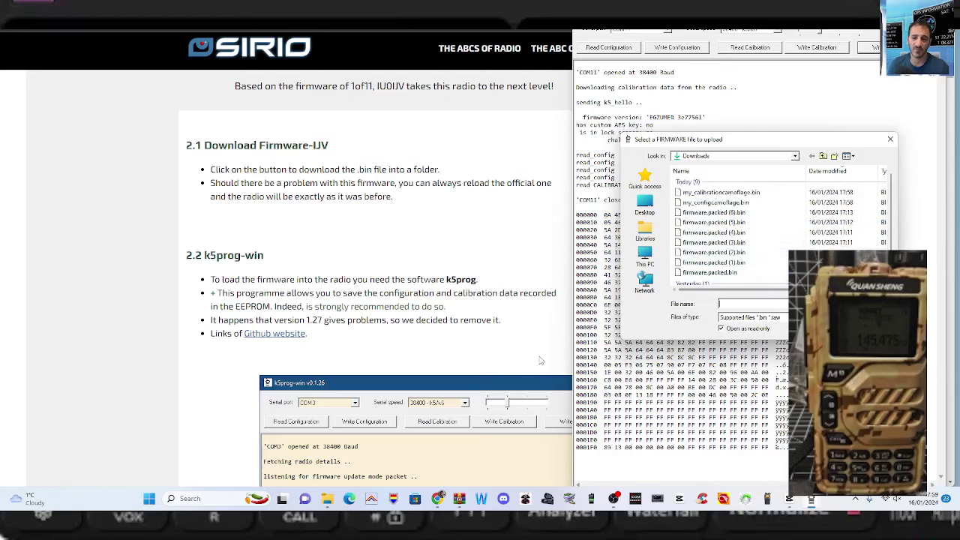
{"action": "left_click", "coordinate": [886, 169]}
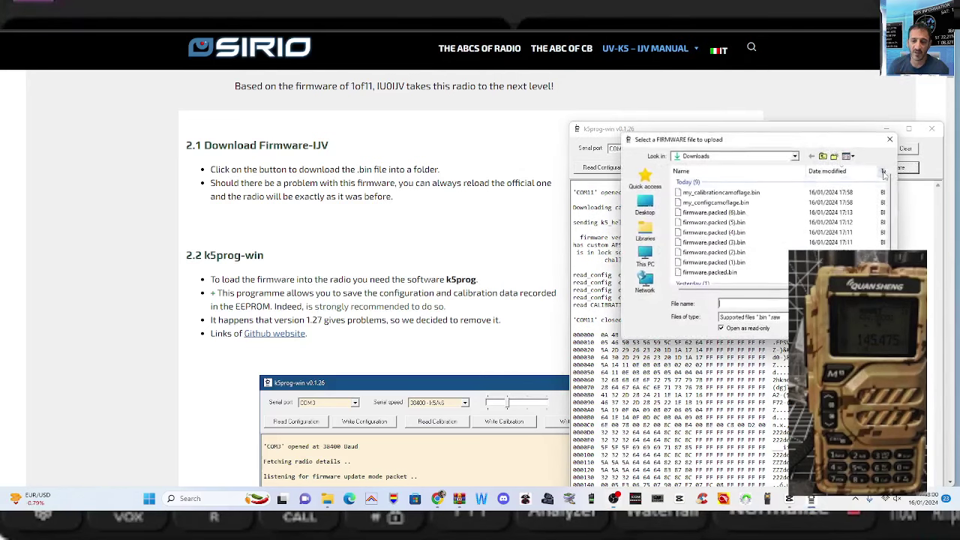
{"action": "left_click", "coordinate": [643, 206]}
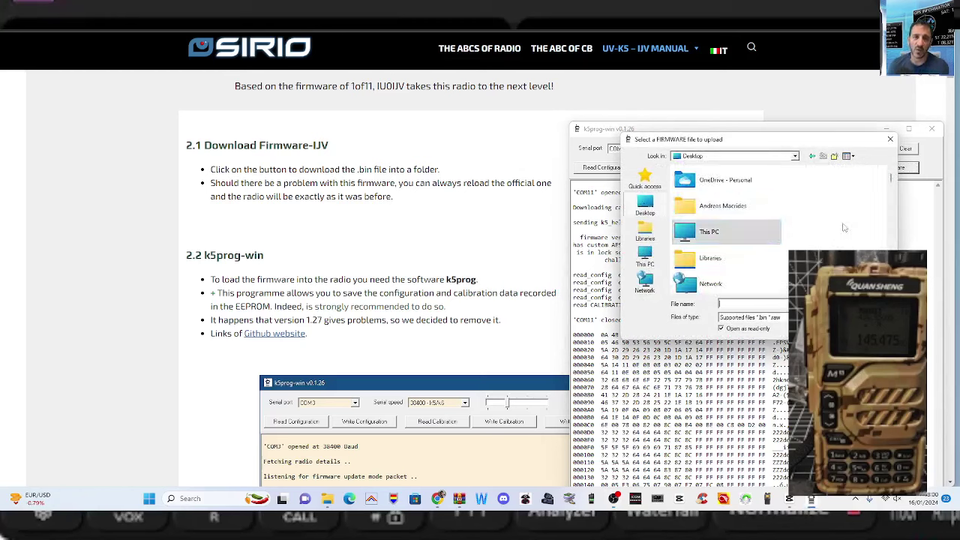
{"action": "left_click_drag", "start_coordinate": [892, 186], "coordinate": [877, 244]}
{"action": "scroll", "coordinate": [797, 244], "scroll_direction": "up", "scroll_amount": 5}
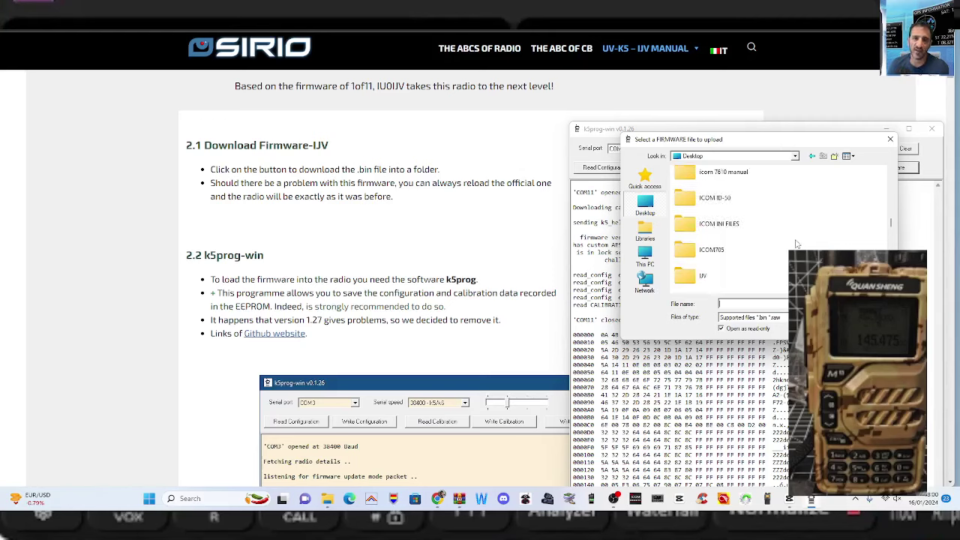
{"action": "double_click", "coordinate": [702, 276]}
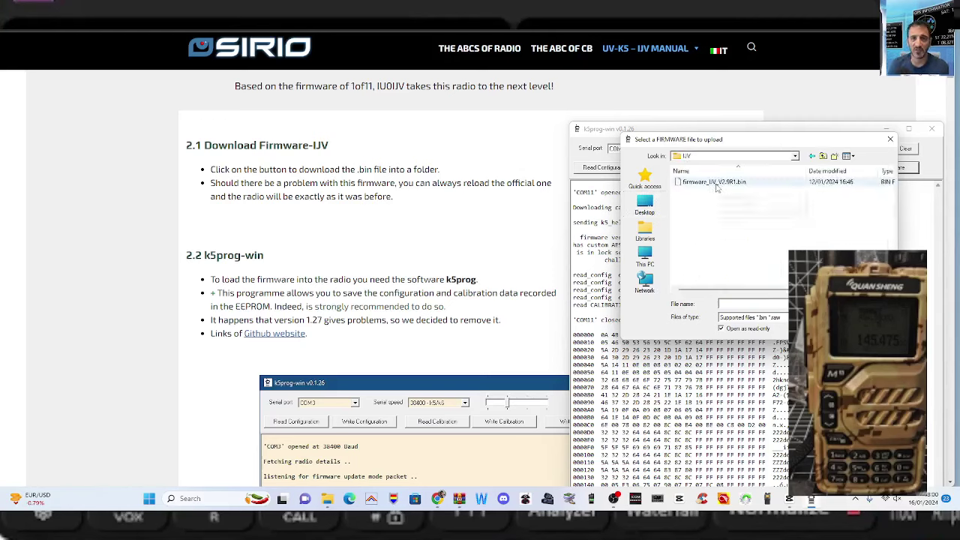
{"action": "double_click", "coordinate": [714, 183]}
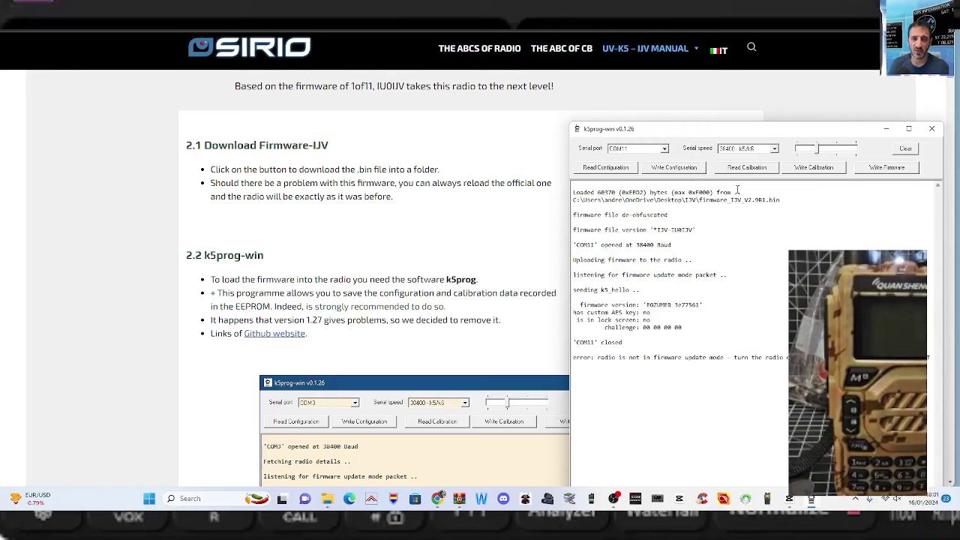
Retry writing firmware_IJV_V2.9R1.bin to the camouflage radio in firmware update mode
{"action": "left_click", "coordinate": [892, 167]}
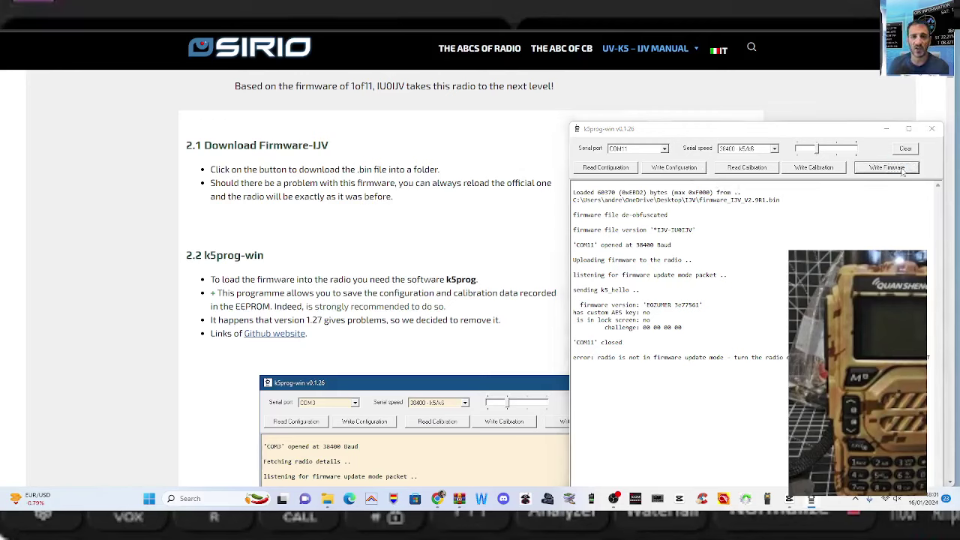
{"action": "double_click", "coordinate": [727, 184]}
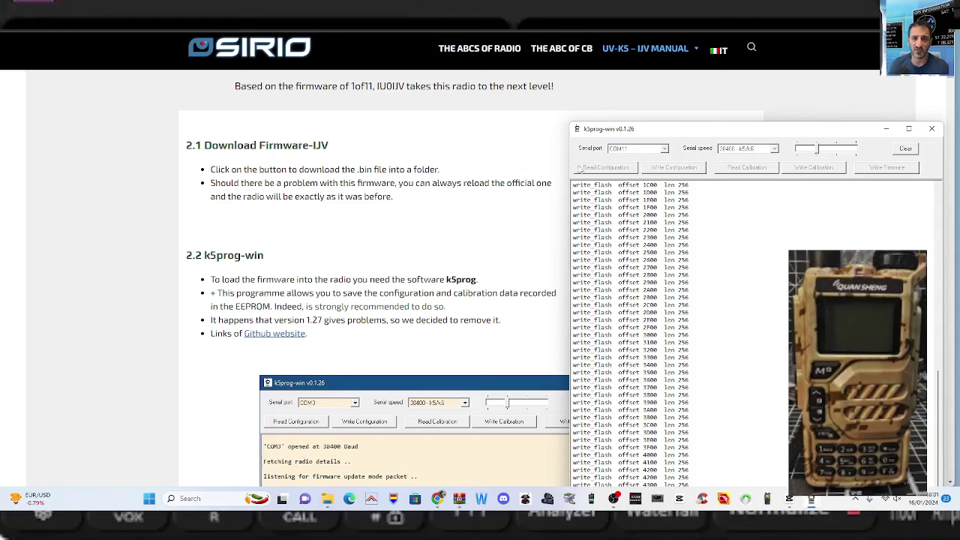
Review the manual's sections on backup, Portable Radio Updater, uploading the IJV firmware, adjusting the radio after update, and firmware features
{"action": "scroll", "coordinate": [564, 183], "scroll_direction": "down", "scroll_amount": 2}
{"action": "scroll", "coordinate": [558, 189], "scroll_direction": "down", "scroll_amount": 1}
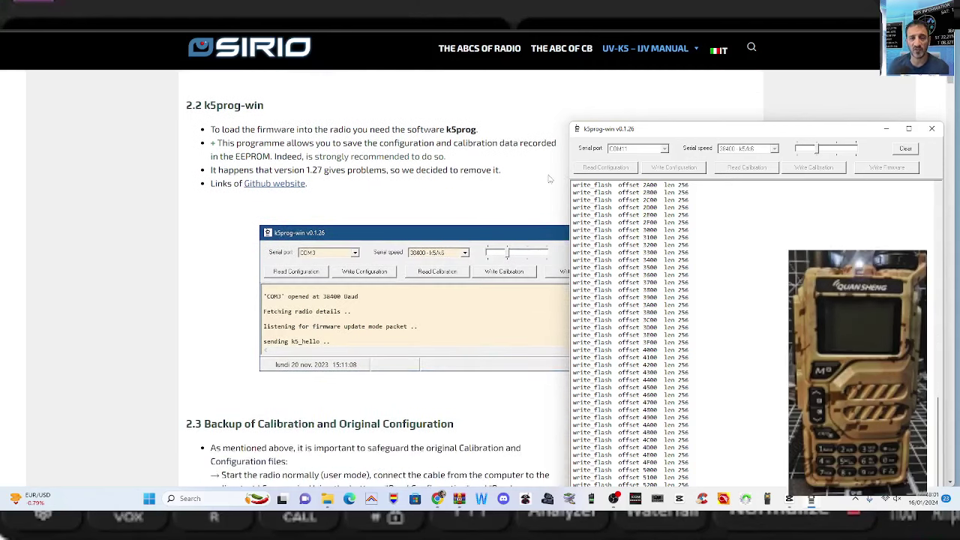
{"action": "scroll", "coordinate": [484, 195], "scroll_direction": "down", "scroll_amount": 3}
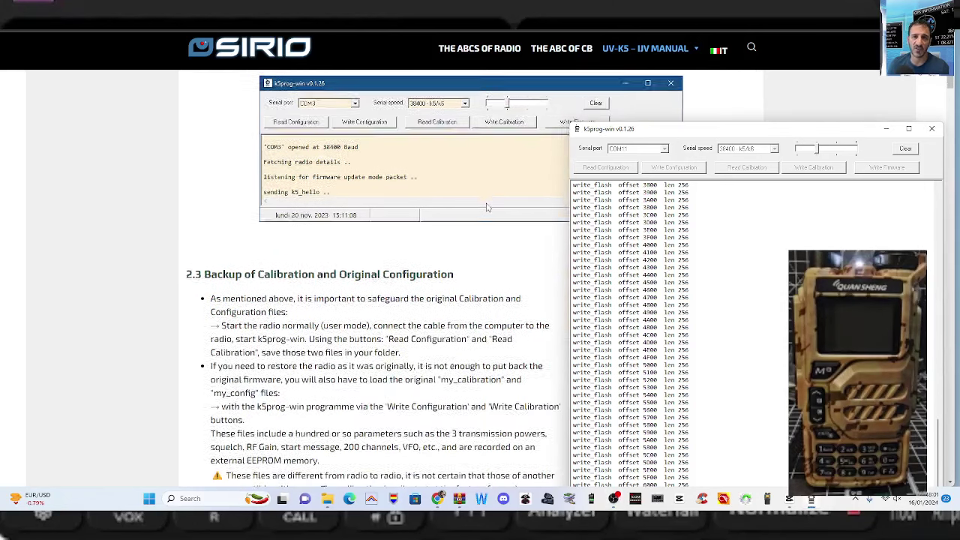
{"action": "scroll", "coordinate": [486, 208], "scroll_direction": "down", "scroll_amount": 2}
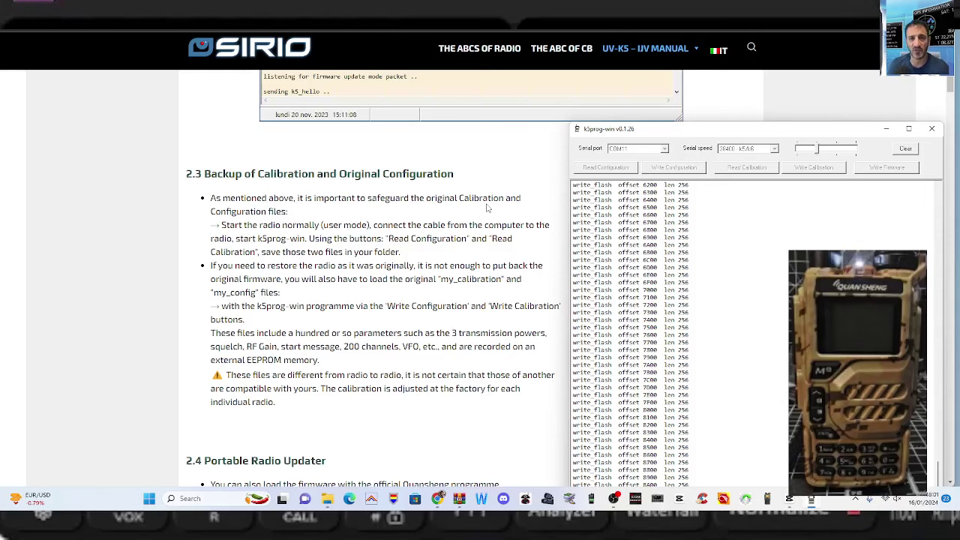
{"action": "scroll", "coordinate": [487, 208], "scroll_direction": "down", "scroll_amount": 4}
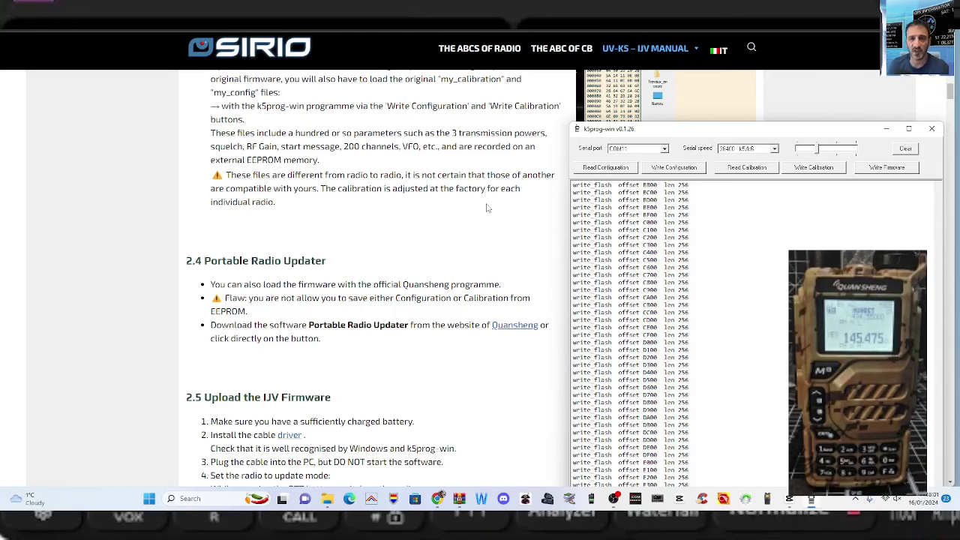
{"action": "scroll", "coordinate": [502, 209], "scroll_direction": "down", "scroll_amount": 3}
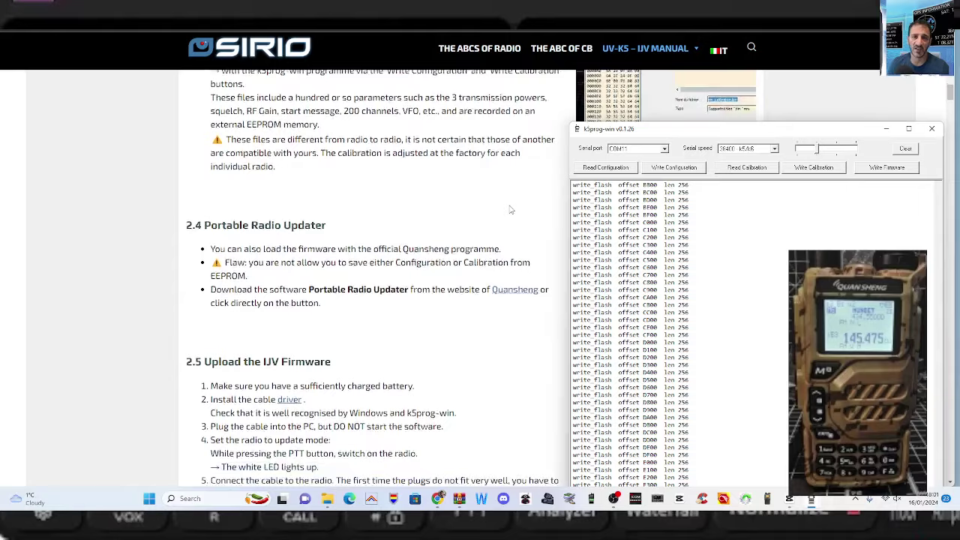
{"action": "scroll", "coordinate": [518, 209], "scroll_direction": "down", "scroll_amount": 1}
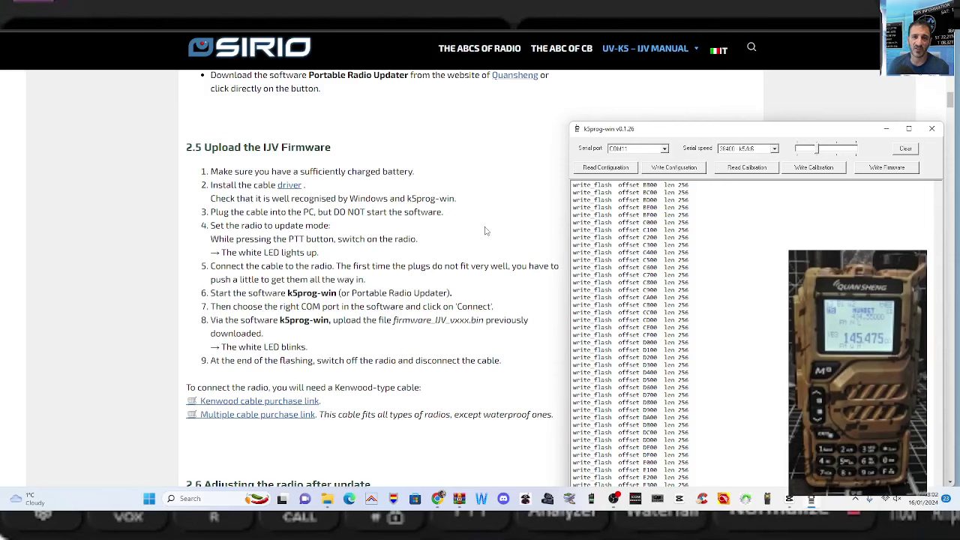
{"action": "scroll", "coordinate": [485, 231], "scroll_direction": "down", "scroll_amount": 2}
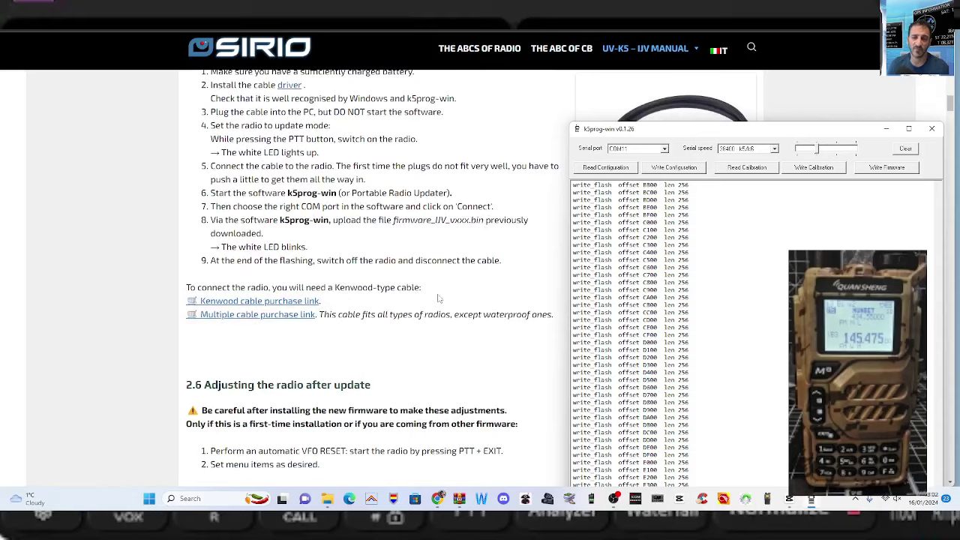
{"action": "scroll", "coordinate": [486, 282], "scroll_direction": "down", "scroll_amount": 3}
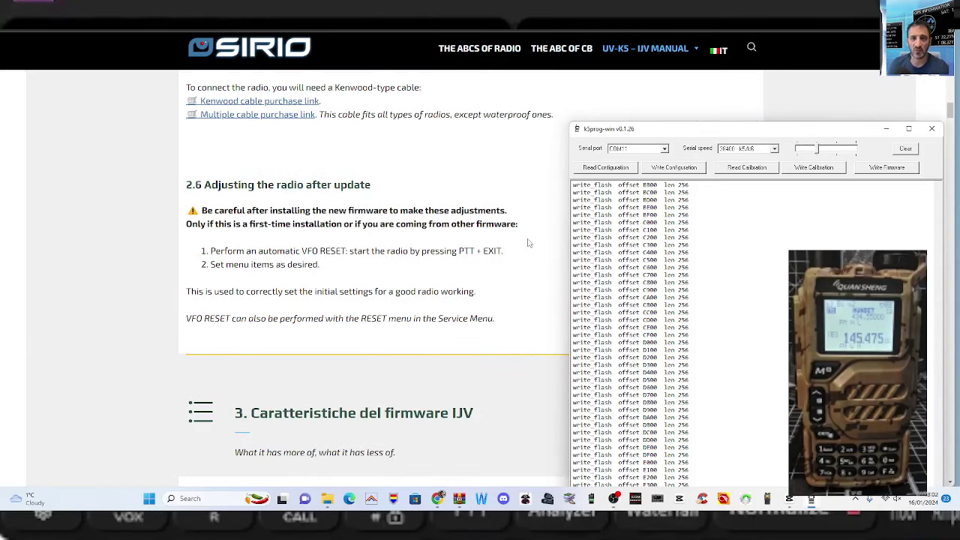
{"action": "scroll", "coordinate": [528, 242], "scroll_direction": "up", "scroll_amount": 1}
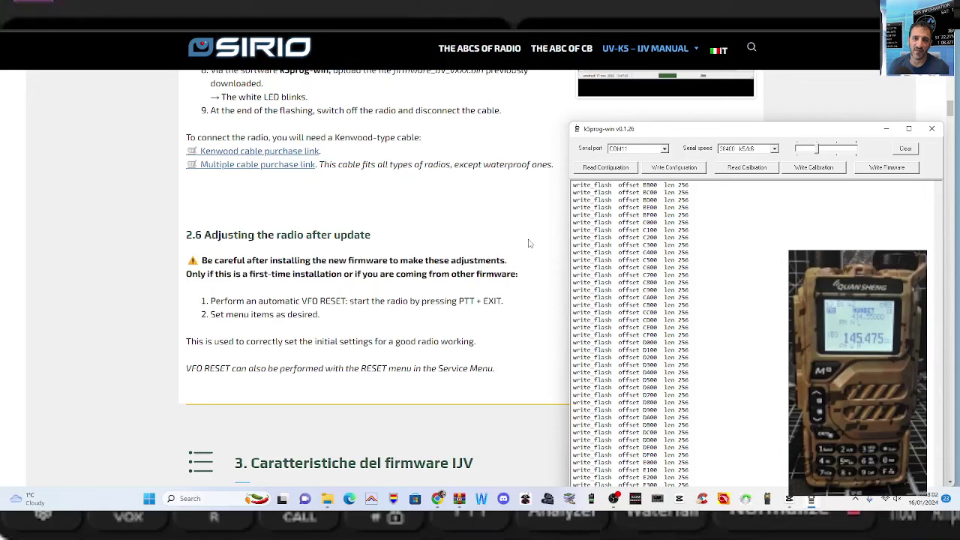
{"action": "scroll", "coordinate": [515, 245], "scroll_direction": "down", "scroll_amount": 3}
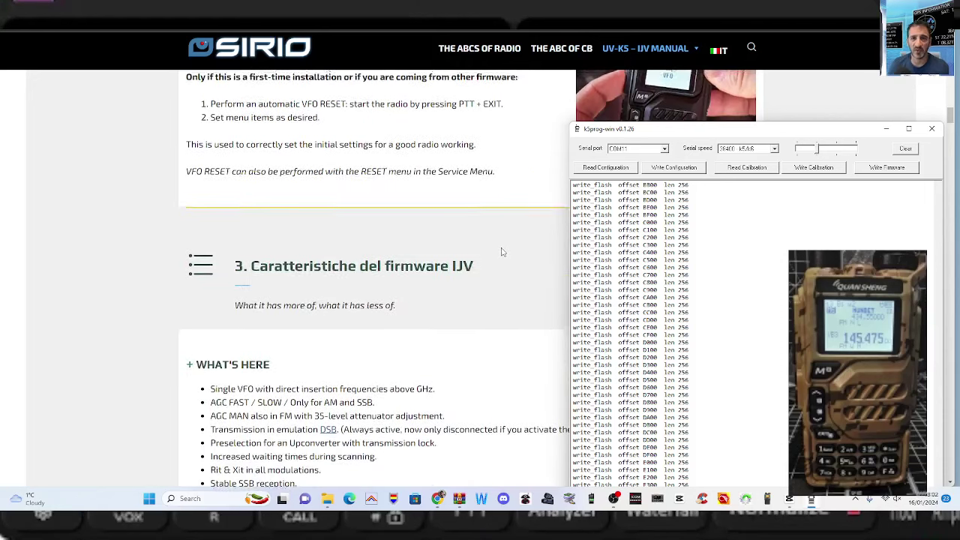
{"action": "scroll", "coordinate": [503, 255], "scroll_direction": "up", "scroll_amount": 3}
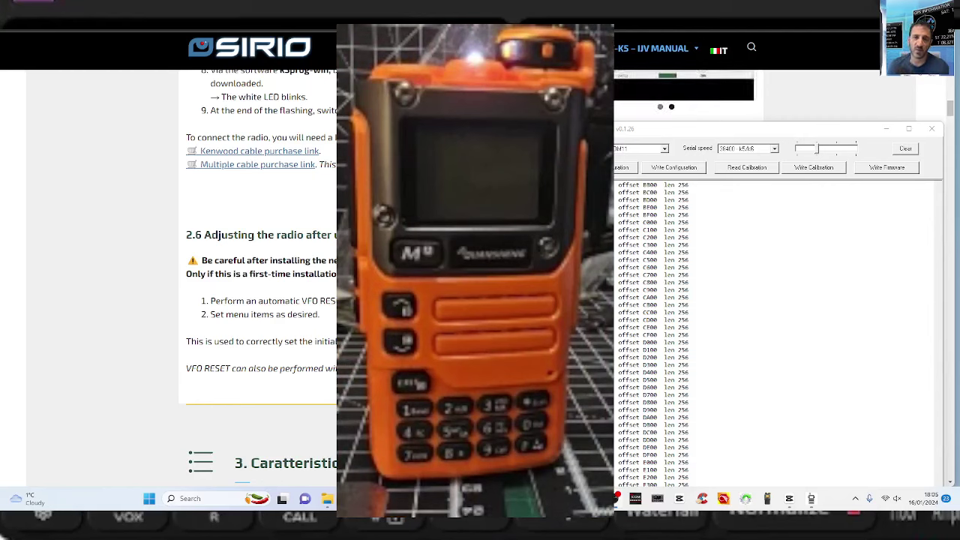
Write firmware_IJV_V2.9R1.bin to the second, orange radio in firmware update mode
{"action": "left_click", "coordinate": [888, 168]}
{"action": "double_click", "coordinate": [722, 187]}
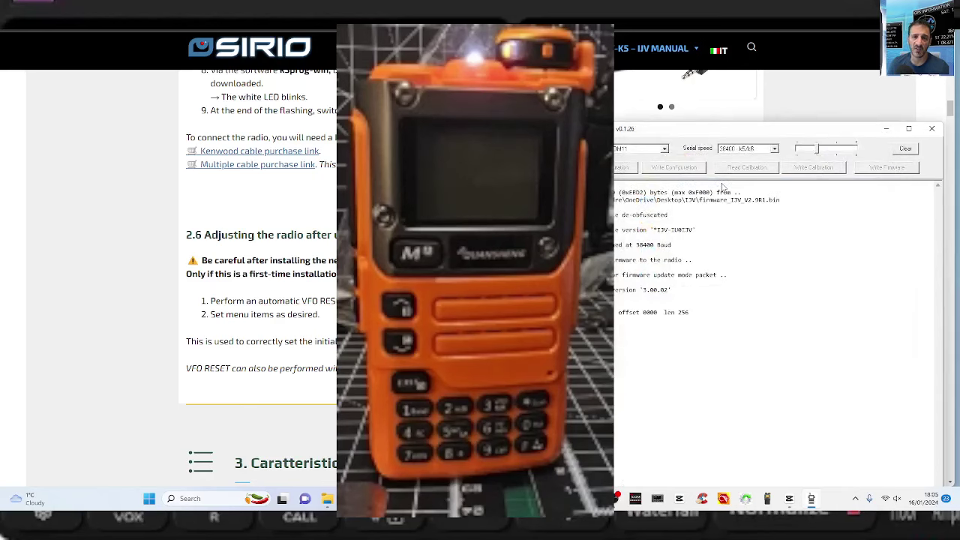